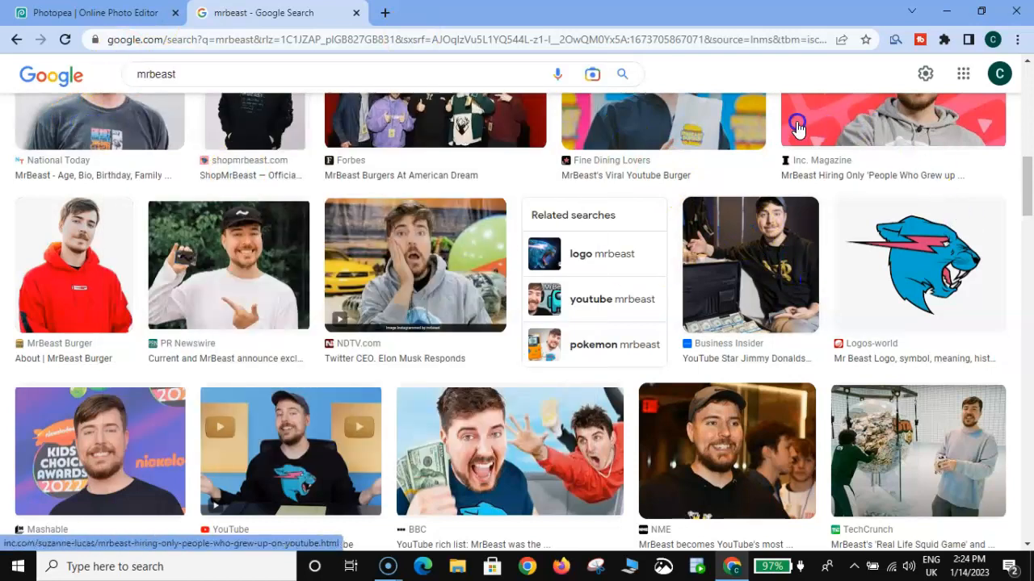
pyautogui.click(76, 14)
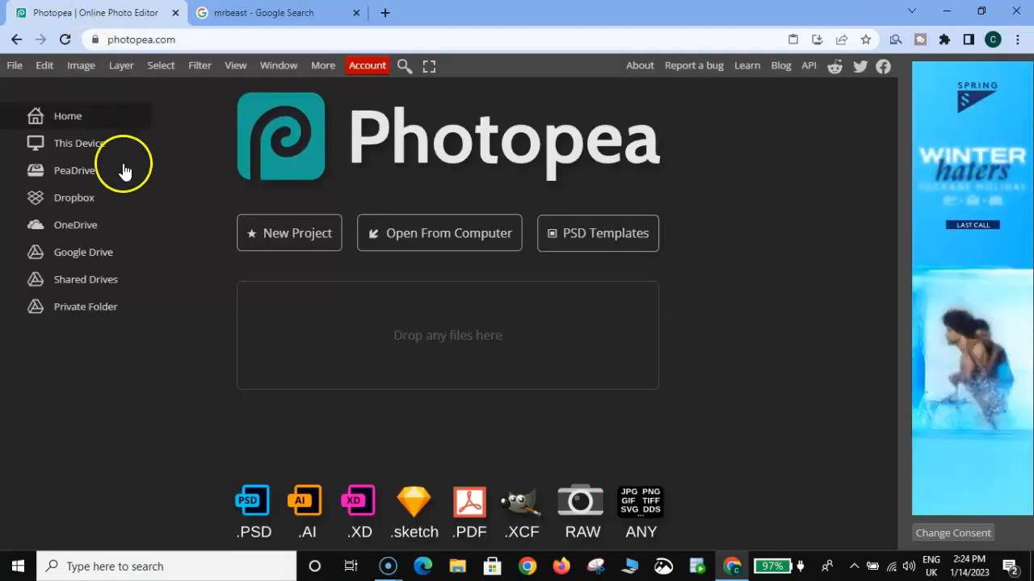
pyautogui.click(199, 187)
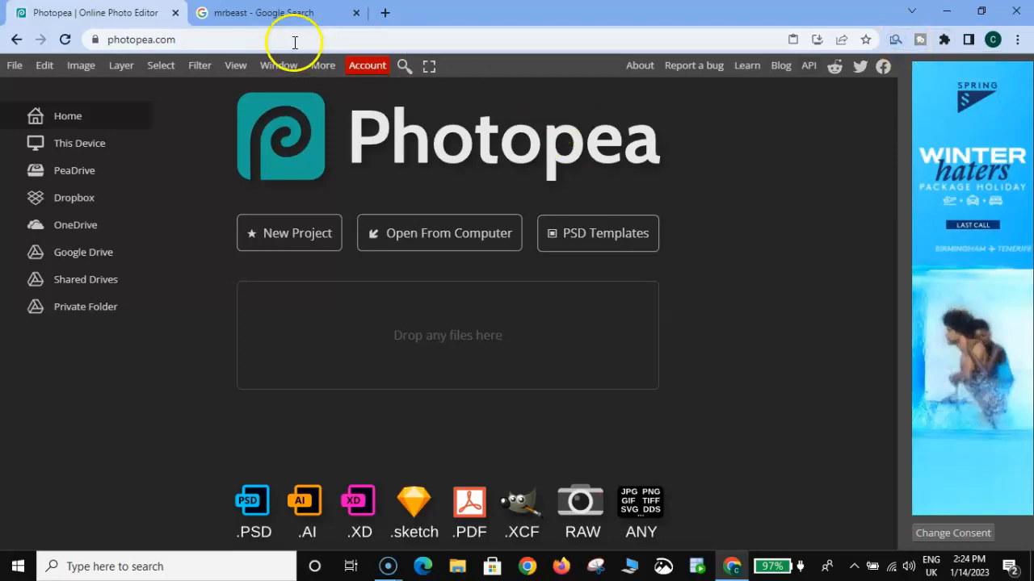
pyautogui.click(272, 15)
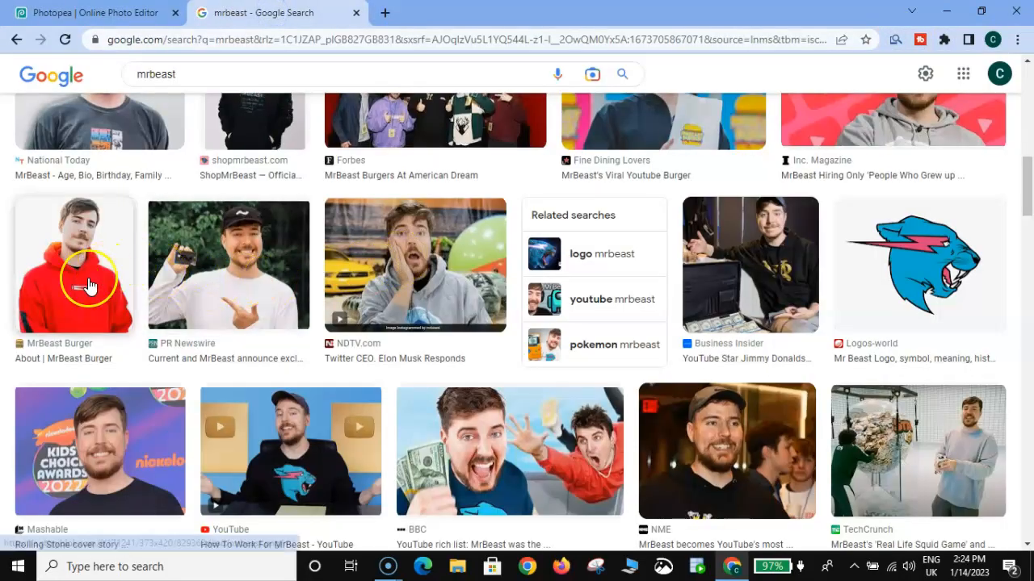
# - Capture the enlarged preview of the MrBeast photo in the red hoodie with Snipping Tool, using a 5-second delay
pyautogui.moveTo(89, 287)
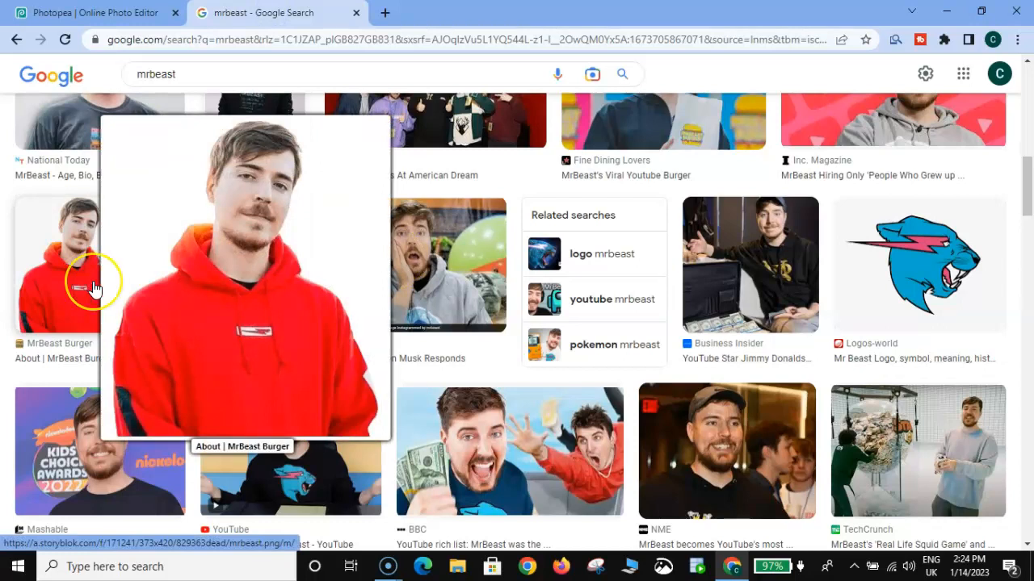
pyautogui.click(596, 569)
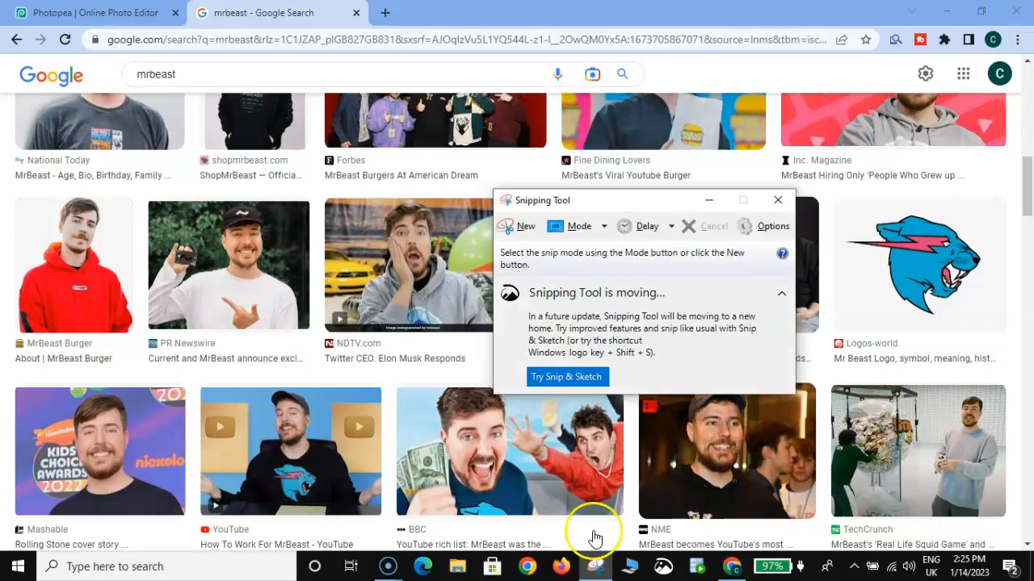
pyautogui.click(651, 228)
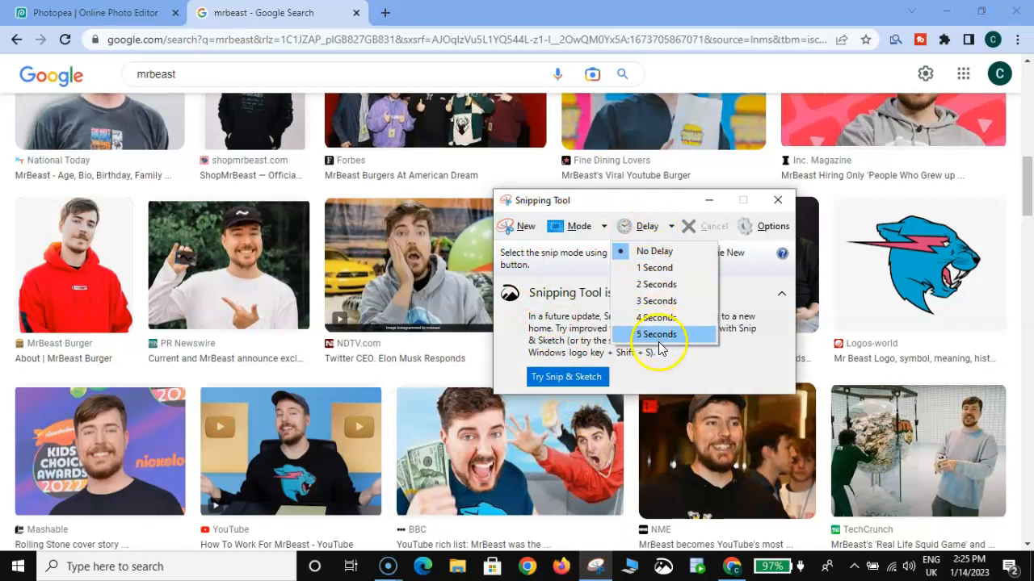
pyautogui.click(658, 332)
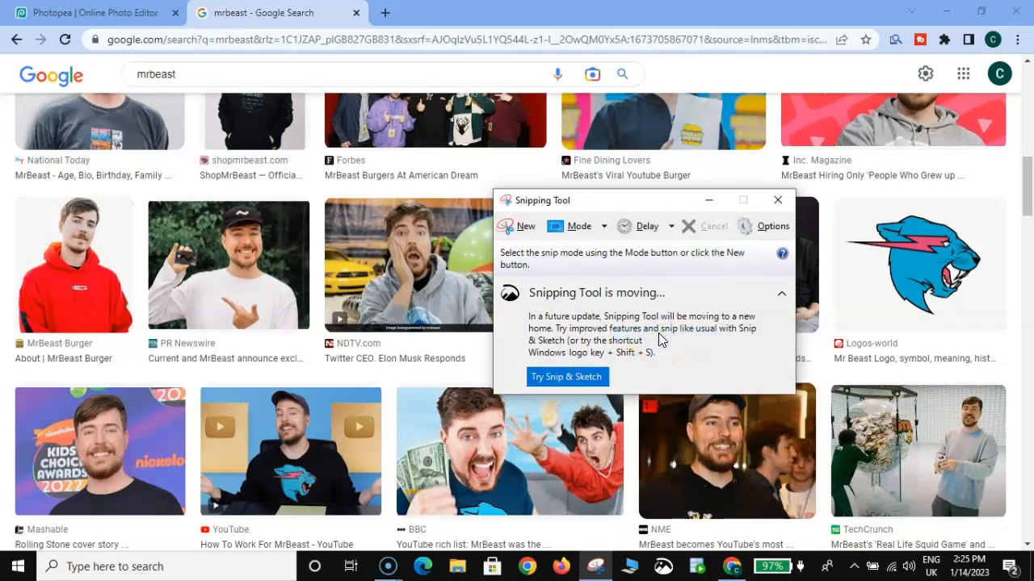
pyautogui.click(516, 226)
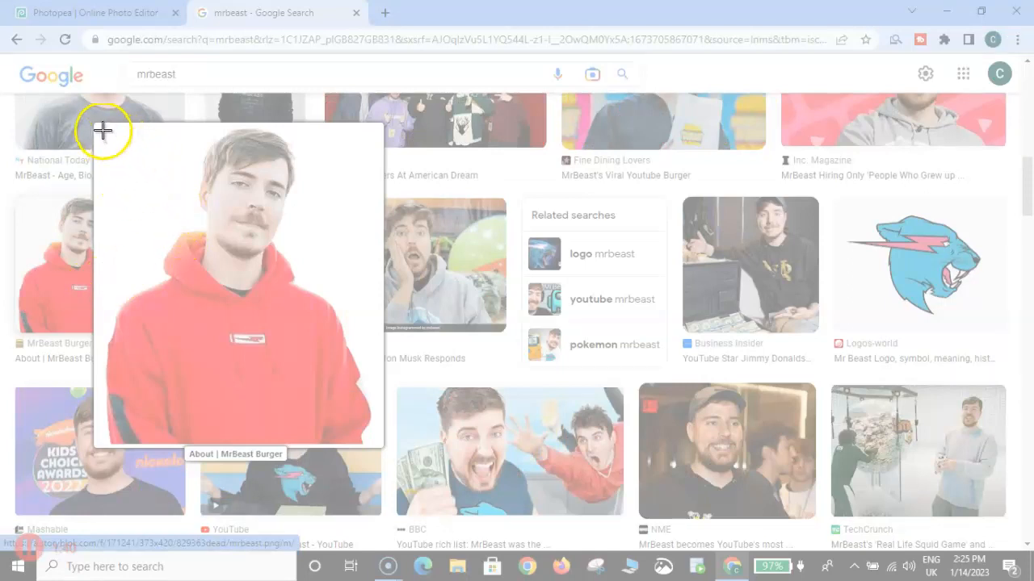
pyautogui.moveTo(98, 126); pyautogui.dragTo(97, 126)
pyautogui.moveTo(98, 126); pyautogui.dragTo(374, 442)
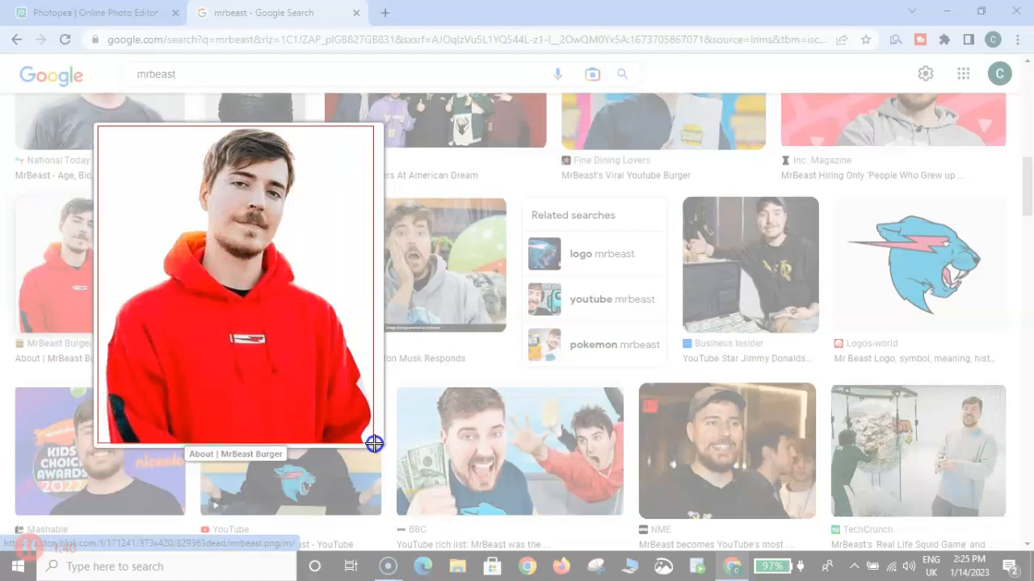
pyautogui.moveTo(374, 443); pyautogui.dragTo(374, 443)
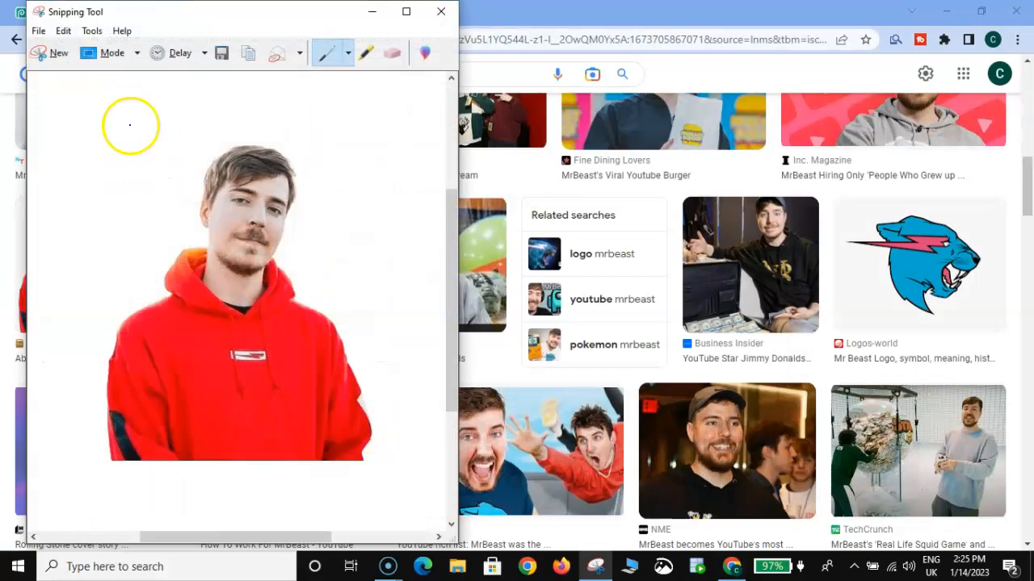
pyautogui.moveTo(154, 16); pyautogui.dragTo(787, 50)
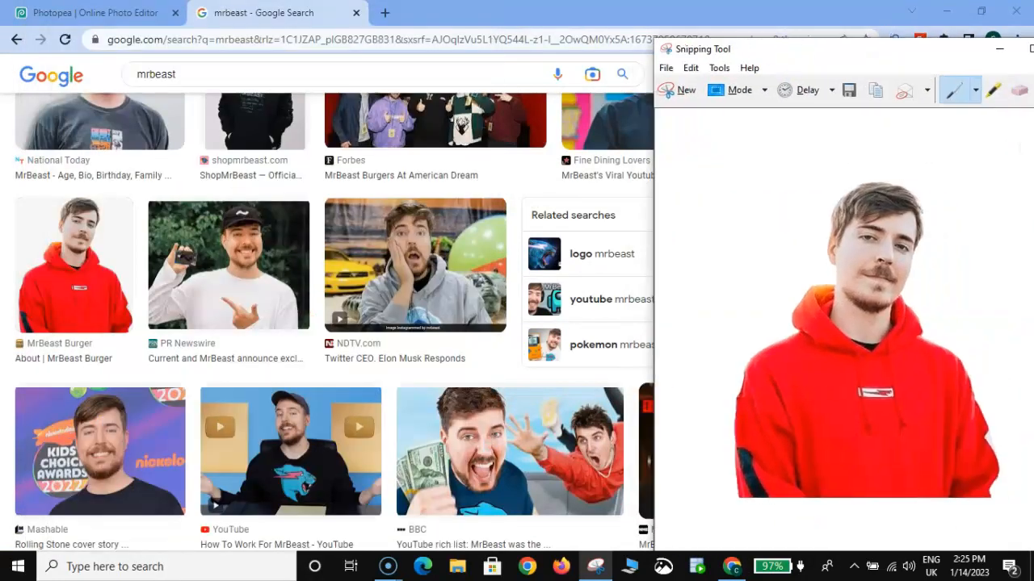
# - Switch to Photopea and create a new project at the YouTube Cover size of 2560 x 1440 px with a white background
pyautogui.click(93, 16)
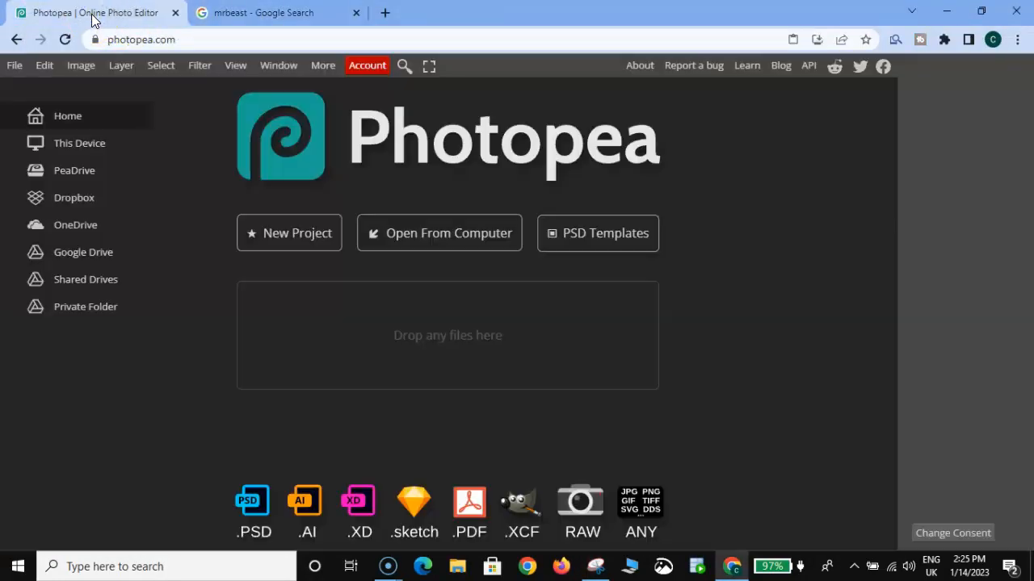
pyautogui.click(15, 67)
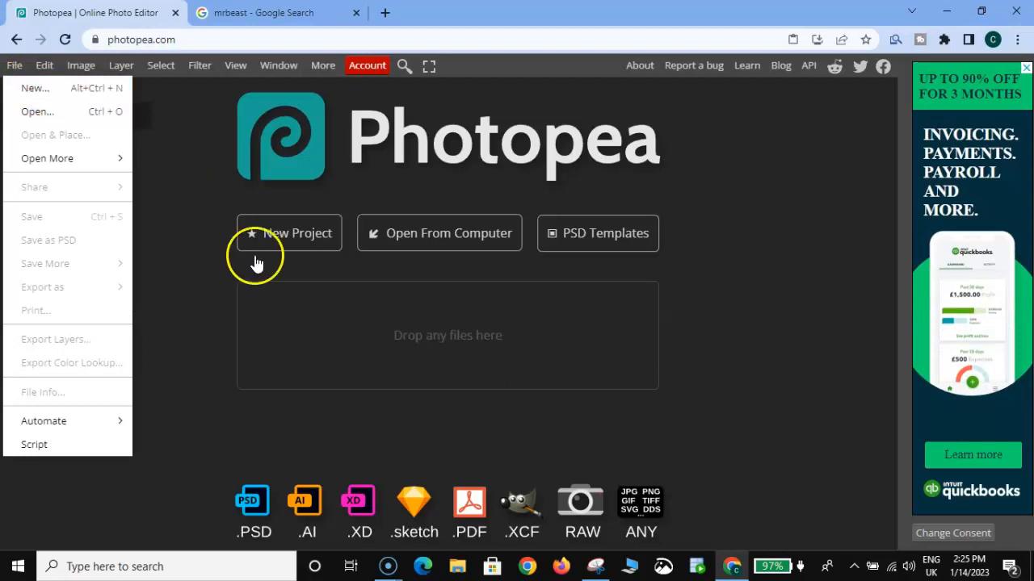
pyautogui.click(293, 233)
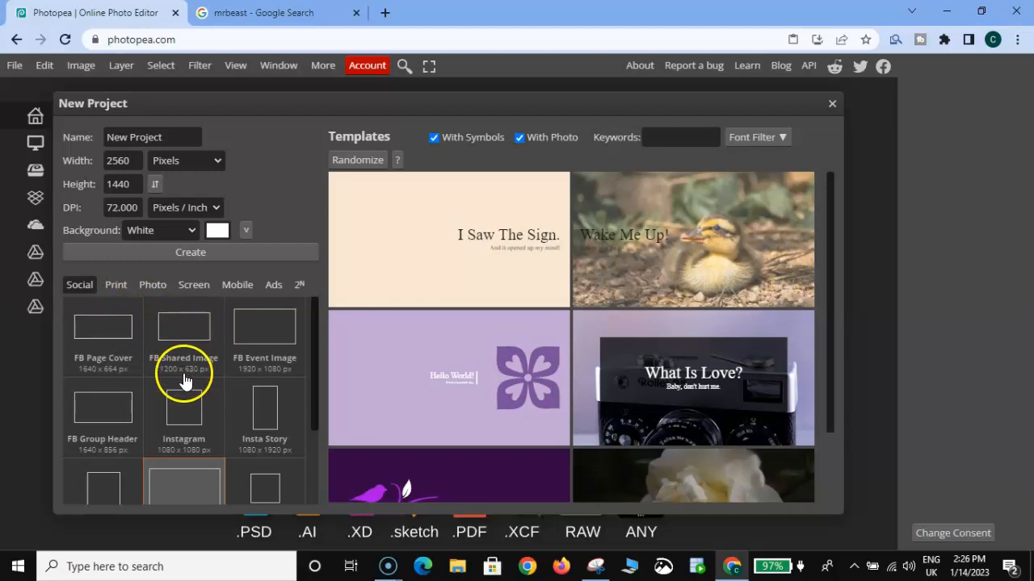
pyautogui.scroll(-1, 193, 485)
pyautogui.scroll(-1, 193, 482)
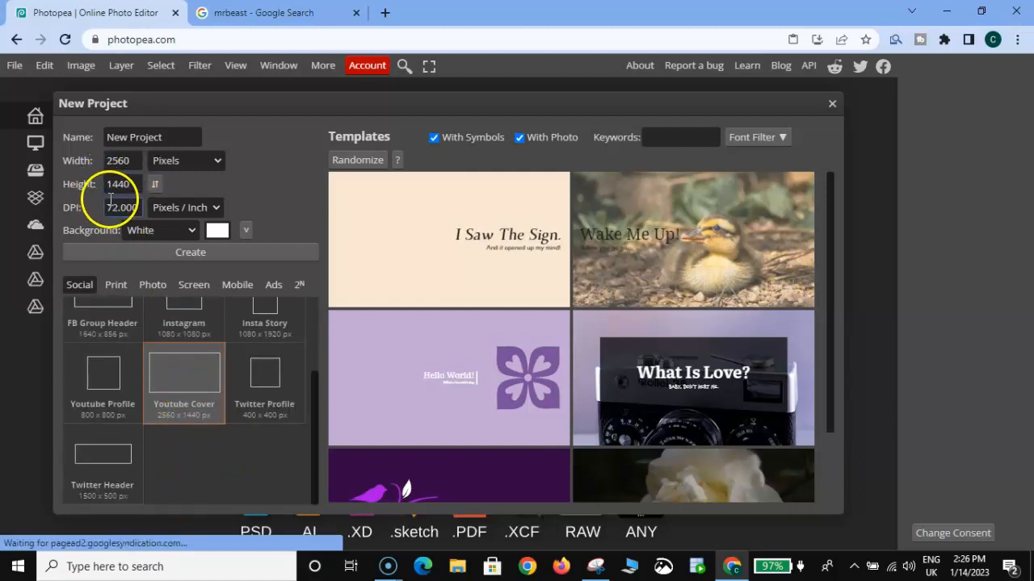
pyautogui.click(195, 252)
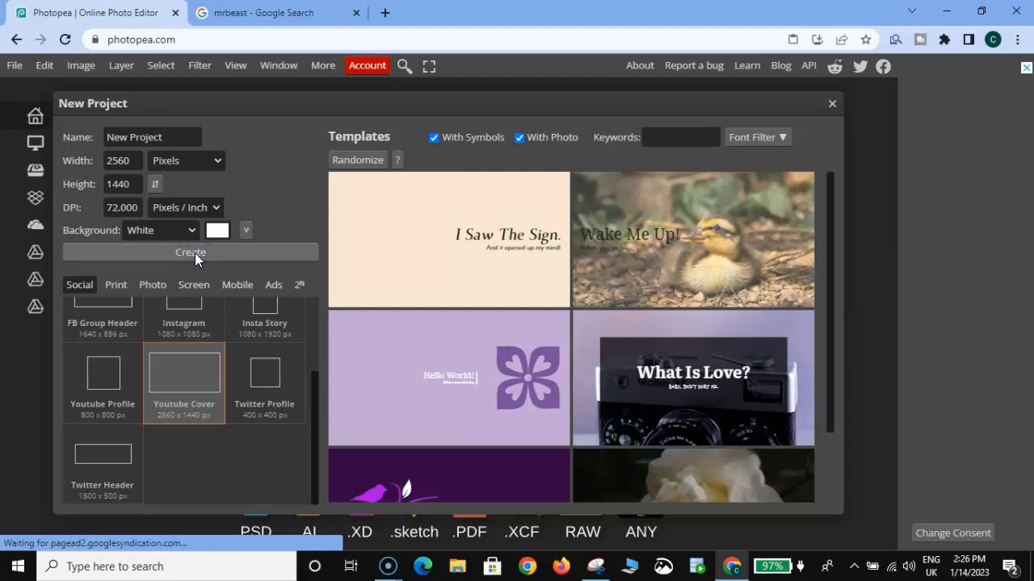
pyautogui.click(195, 253)
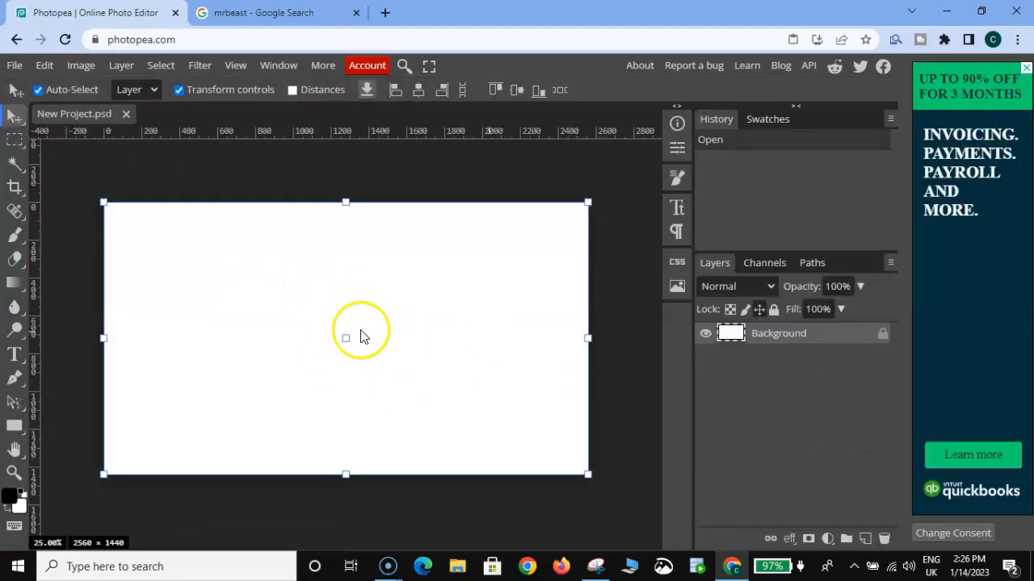
# - Apply a grey (#808080) Color Overlay to the Background layer and turn off the transform controls
pyautogui.rightClick(771, 341)
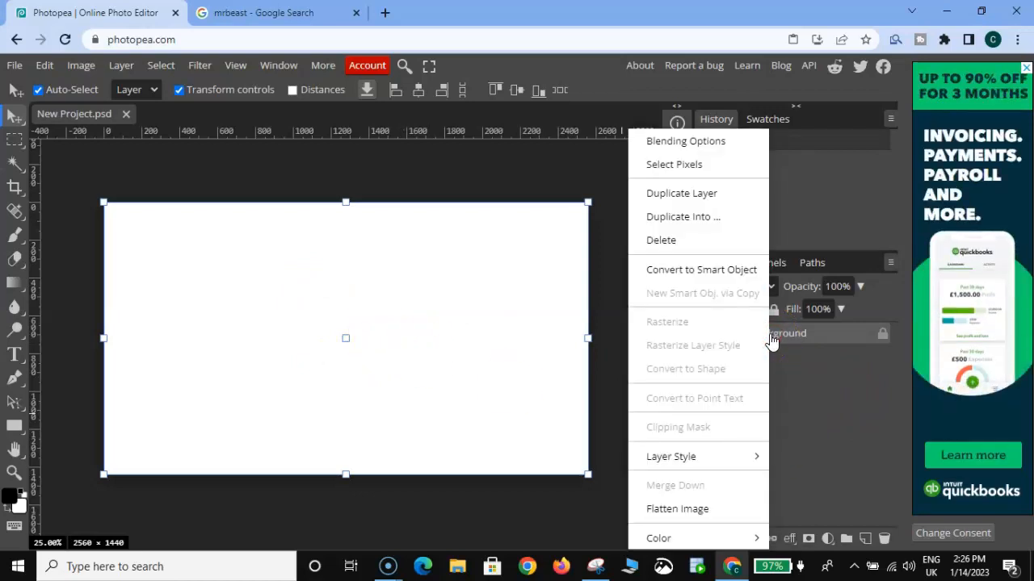
pyautogui.click(680, 142)
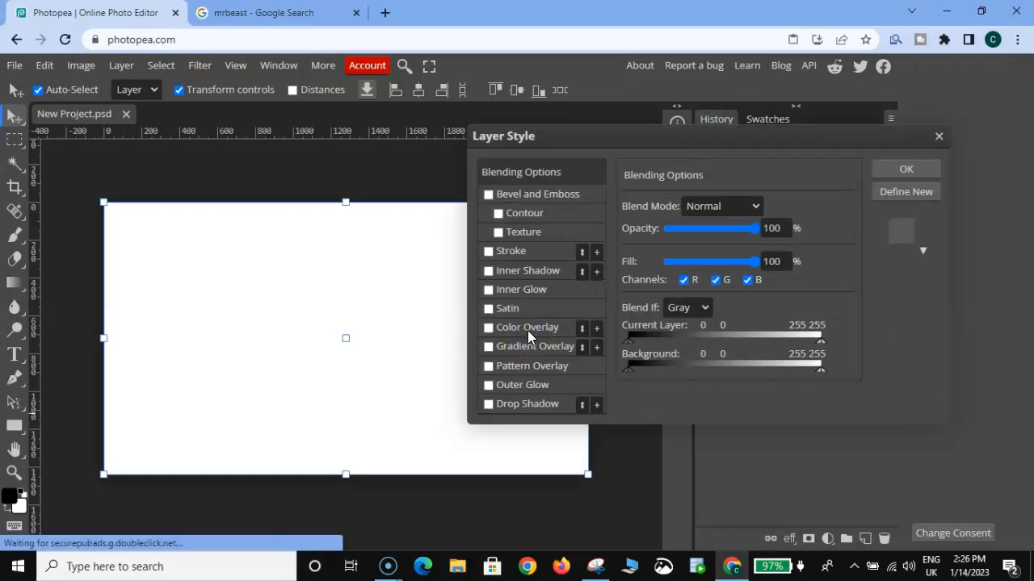
pyautogui.click(527, 329)
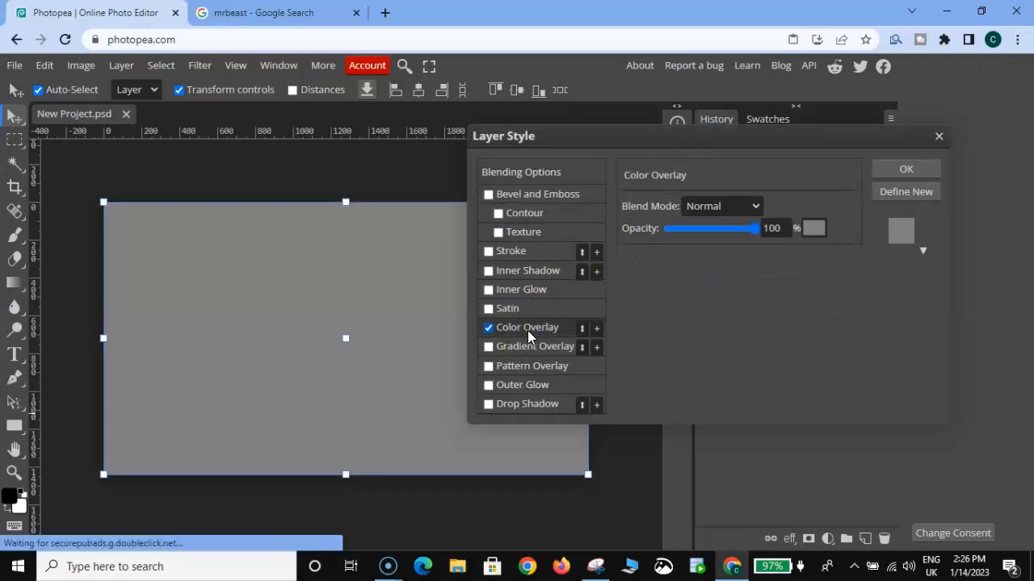
pyautogui.click(813, 234)
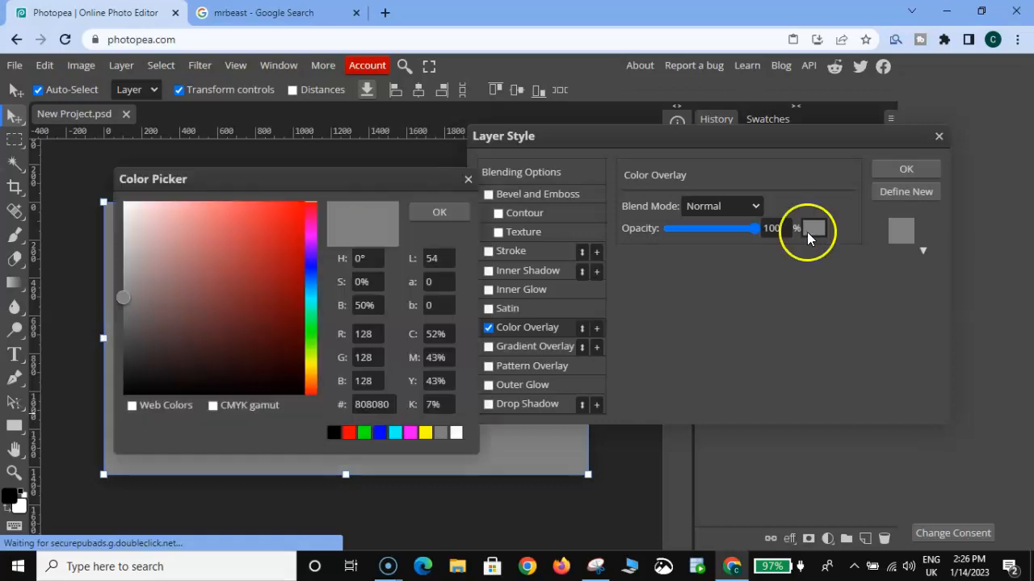
pyautogui.click(441, 434)
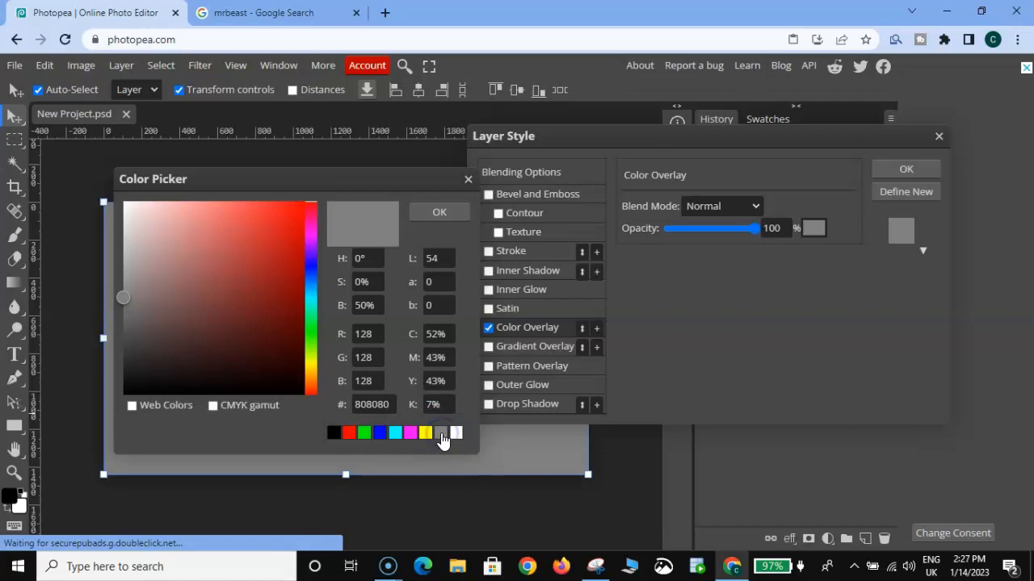
pyautogui.click(440, 213)
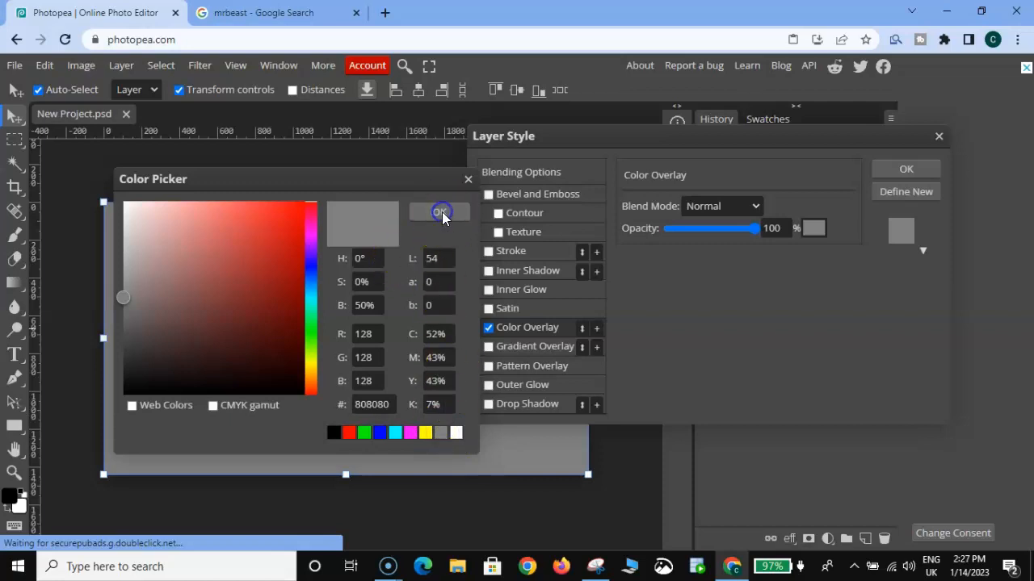
pyautogui.click(905, 171)
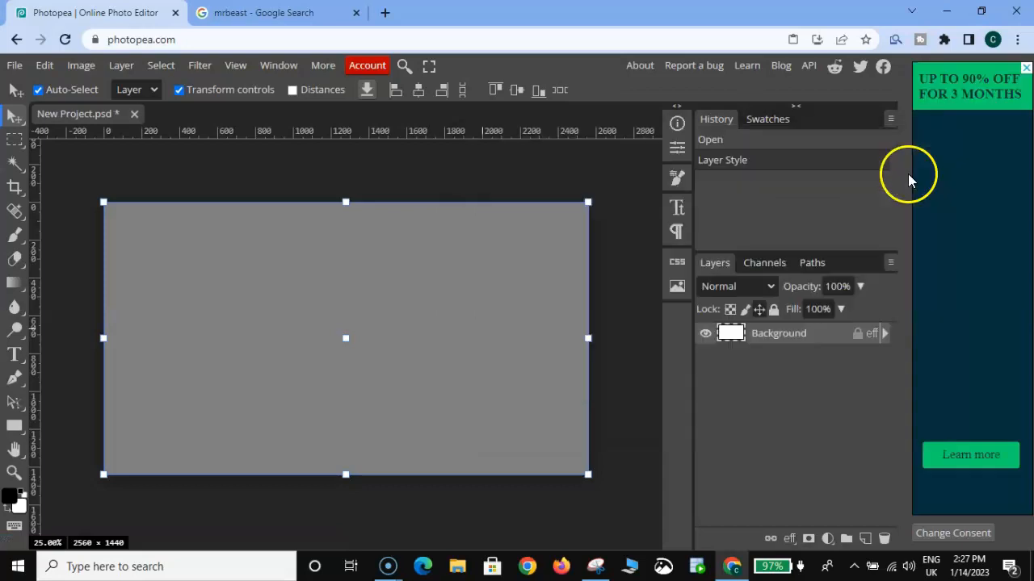
pyautogui.click(177, 92)
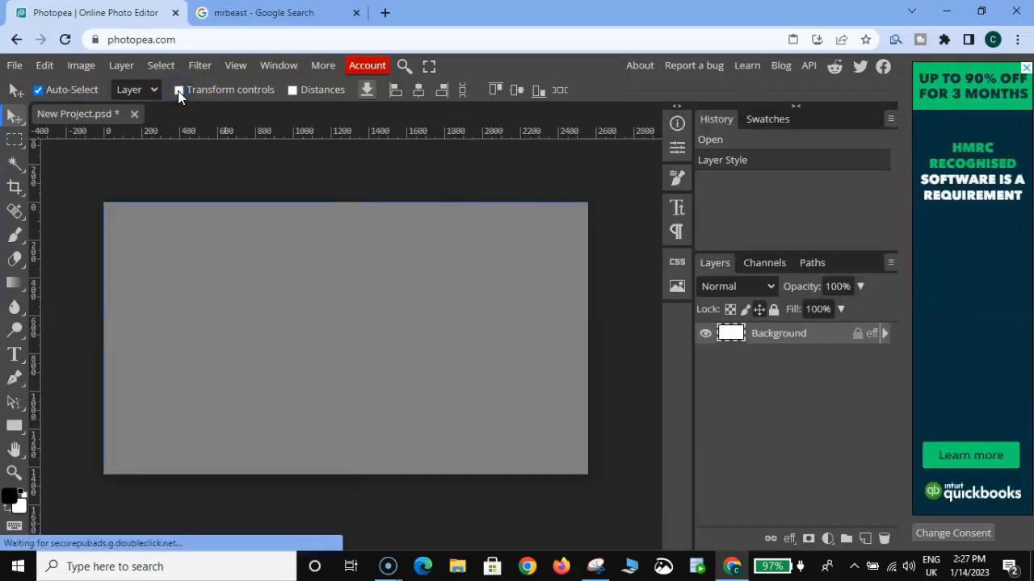
# - Switch to Snipping Tool, copy the captured photo to the clipboard, and return to the Photopea project
pyautogui.moveTo(595, 567)
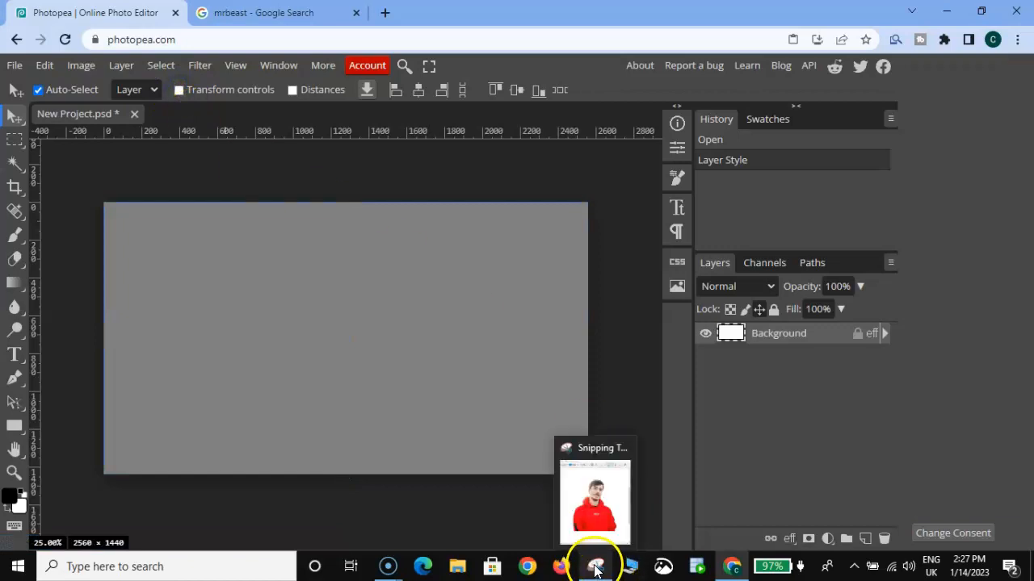
pyautogui.click(595, 567)
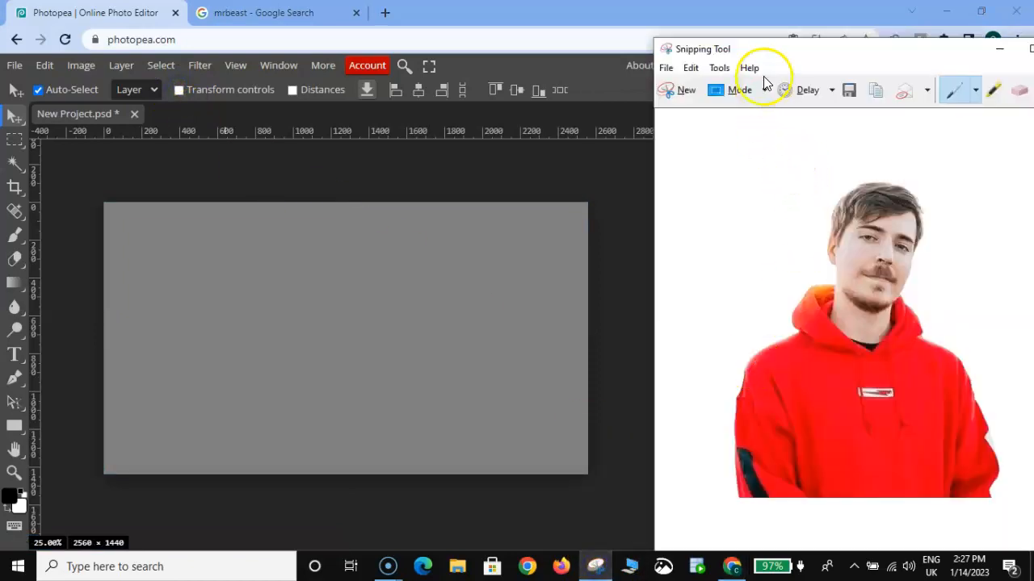
pyautogui.moveTo(775, 44); pyautogui.dragTo(477, 46)
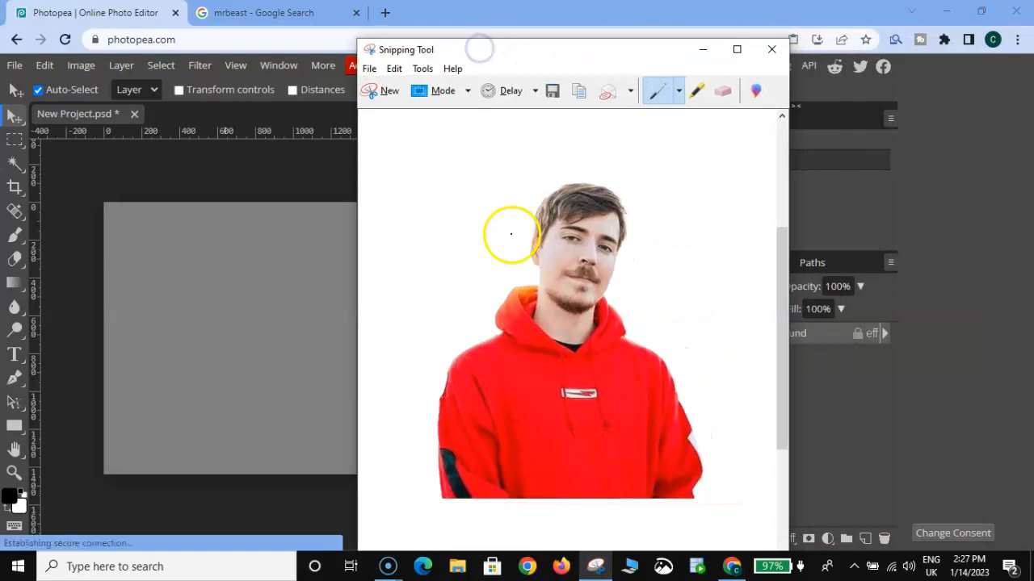
pyautogui.click(394, 70)
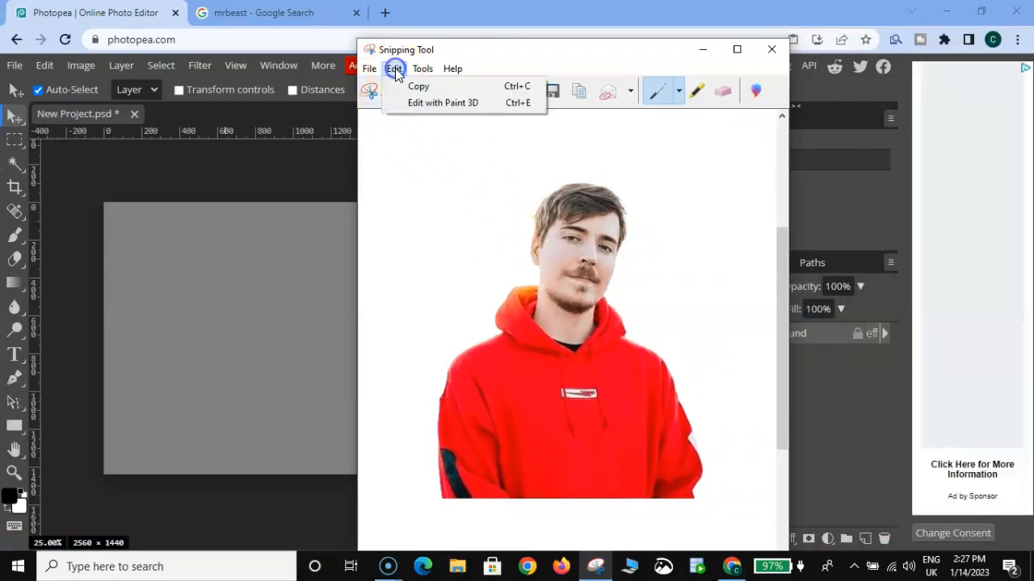
pyautogui.click(424, 86)
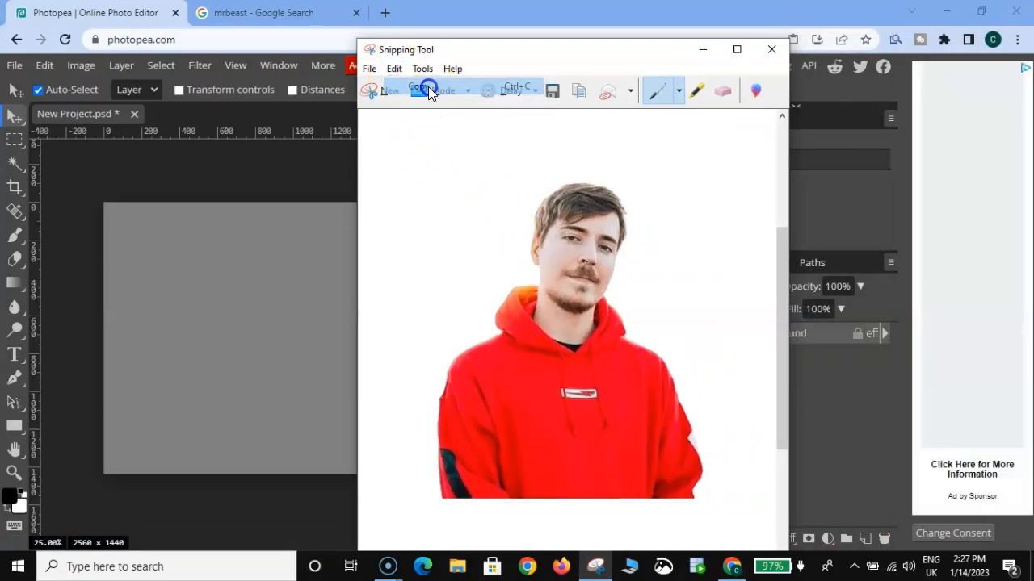
pyautogui.click(702, 49)
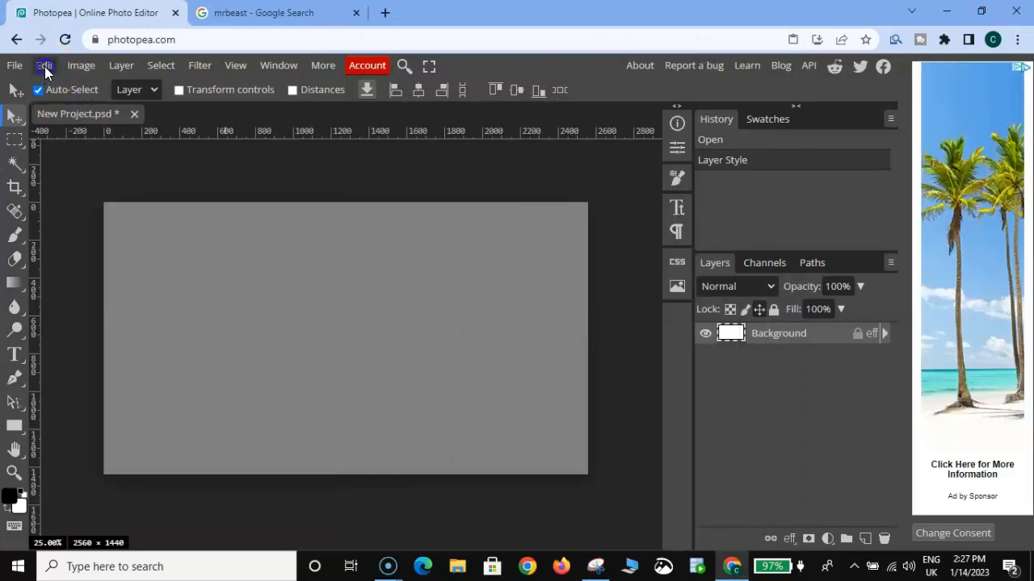
# - Paste the copied photo into the upper-left part of the grey canvas and duplicate its layer
pyautogui.click(44, 66)
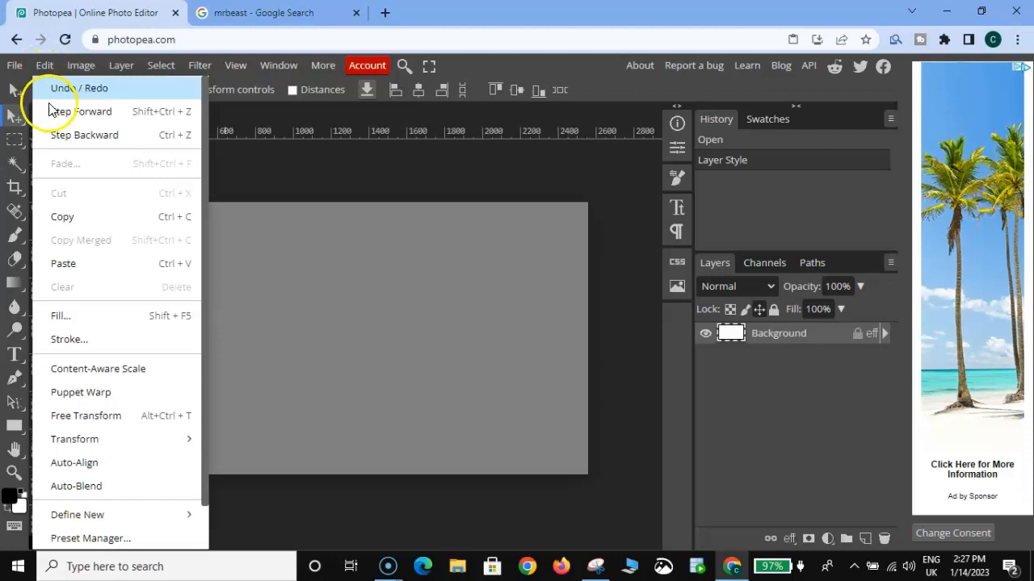
pyautogui.click(70, 267)
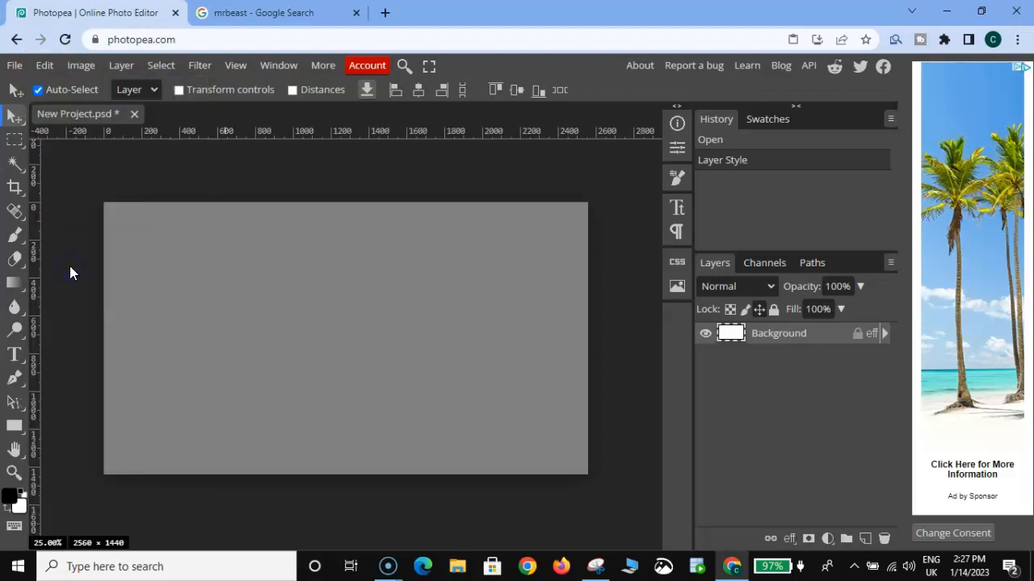
pyautogui.moveTo(145, 258); pyautogui.dragTo(251, 294)
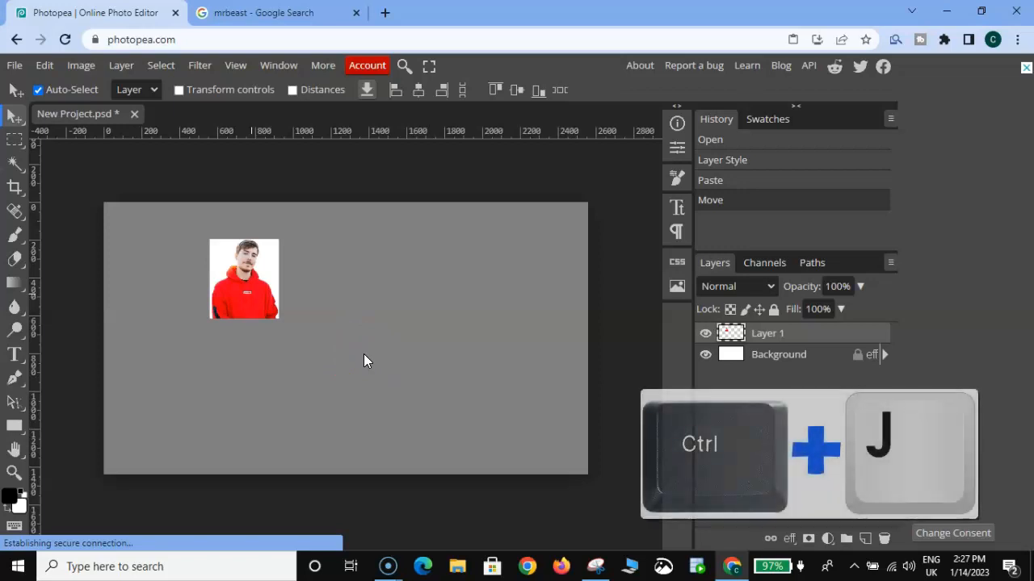
pyautogui.hotkey('ctrl', 'j')
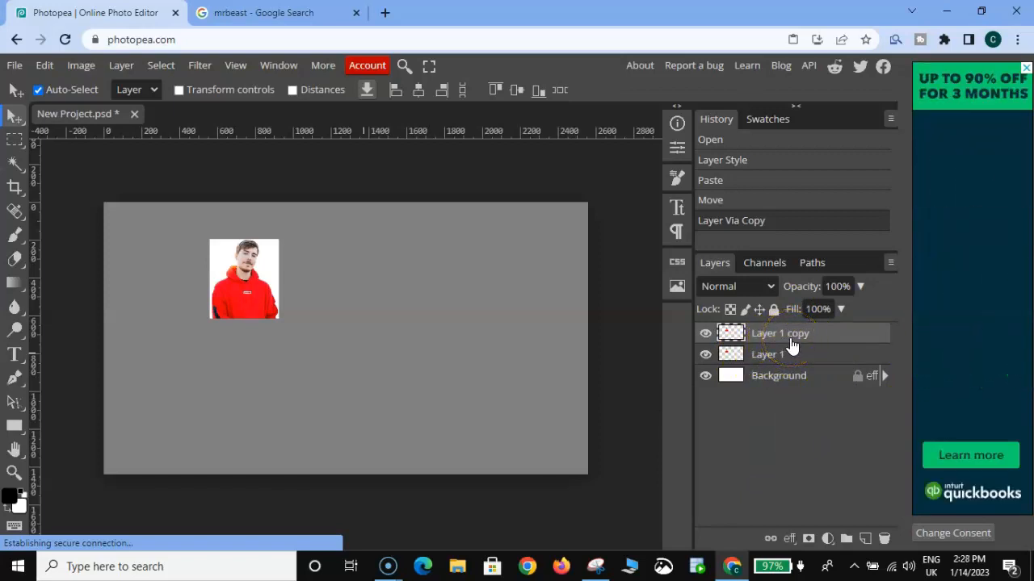
# - Mirror the duplicated photo horizontally beside the original at about 97% width, with their edges touching, and turn off the transform controls
pyautogui.click(179, 91)
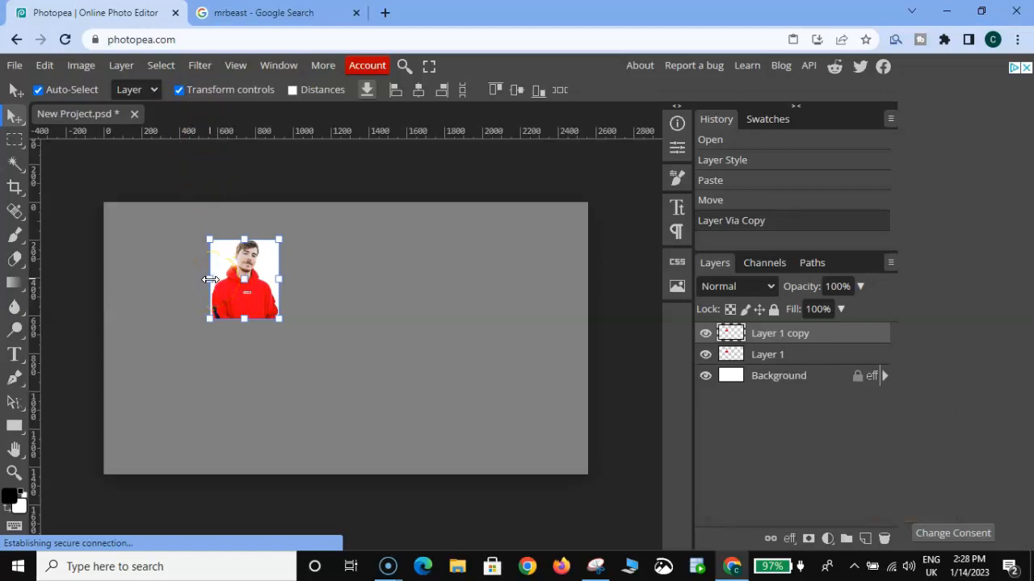
pyautogui.moveTo(210, 280); pyautogui.dragTo(360, 296)
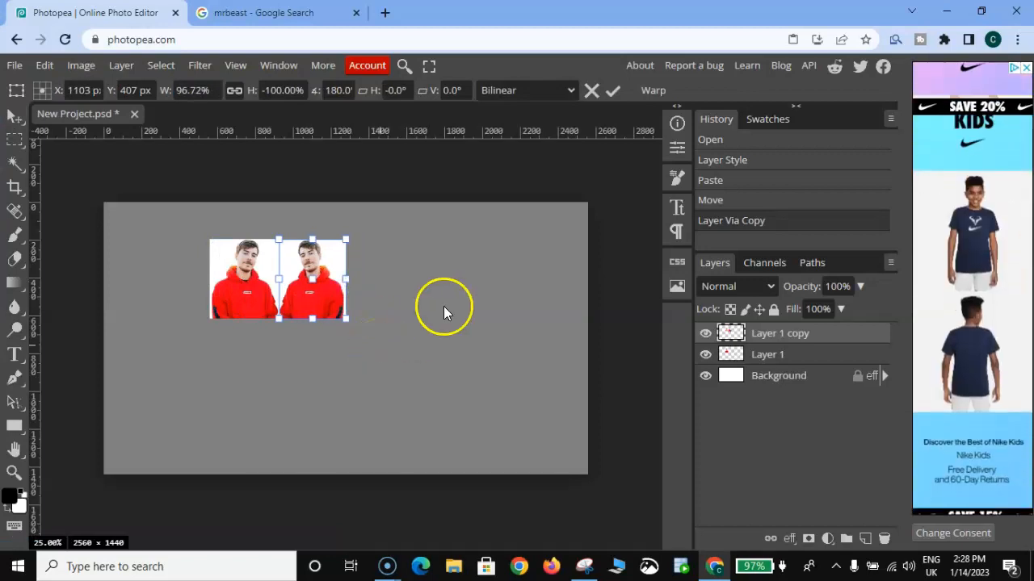
pyautogui.click(614, 91)
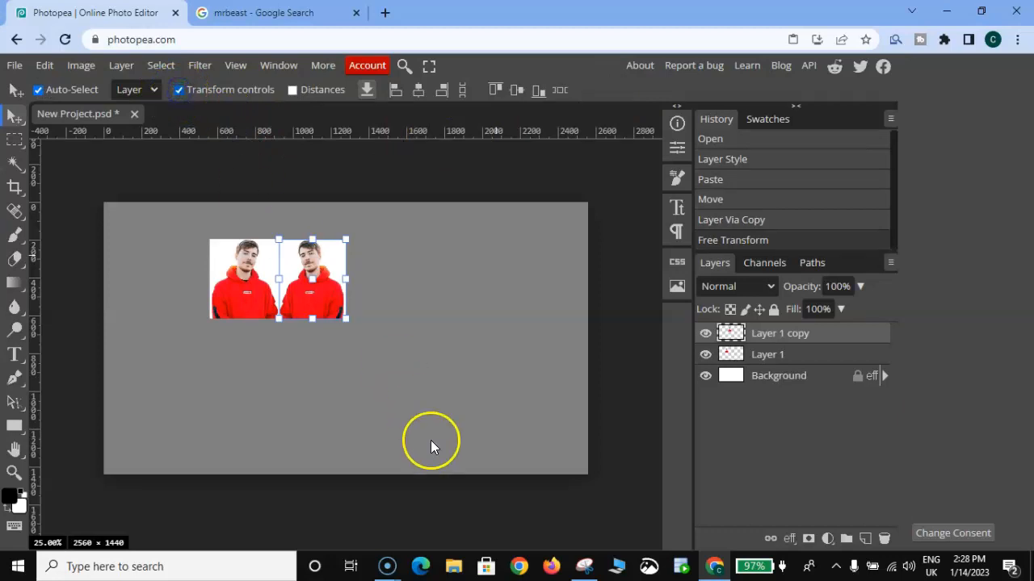
pyautogui.click(179, 89)
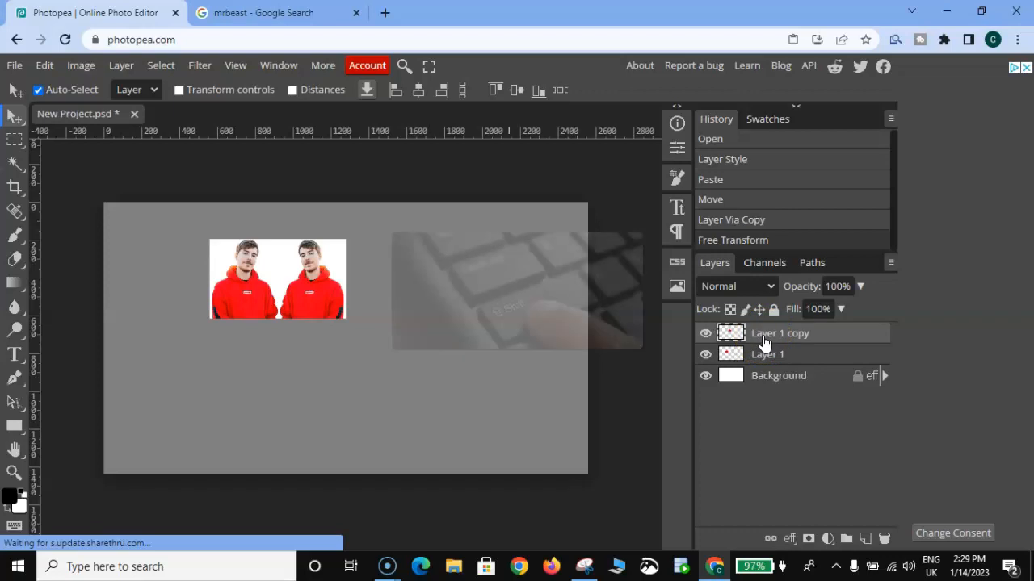
# - Merge Layer 1 and Layer 1 copy into a single layer
pyautogui.click(768, 355)
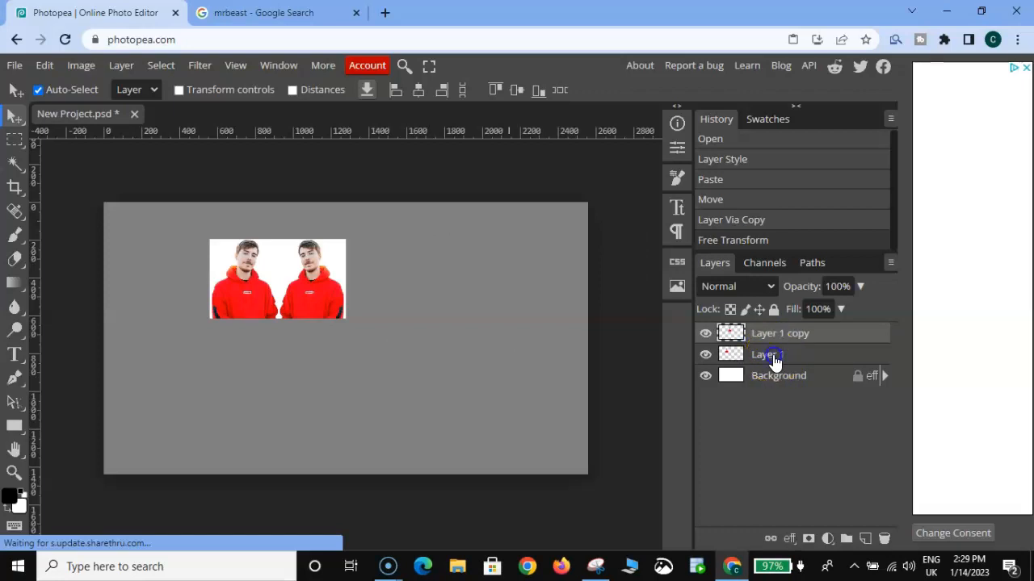
pyautogui.keyDown('ctrl'); pyautogui.click(774, 359); pyautogui.keyUp('ctrl')
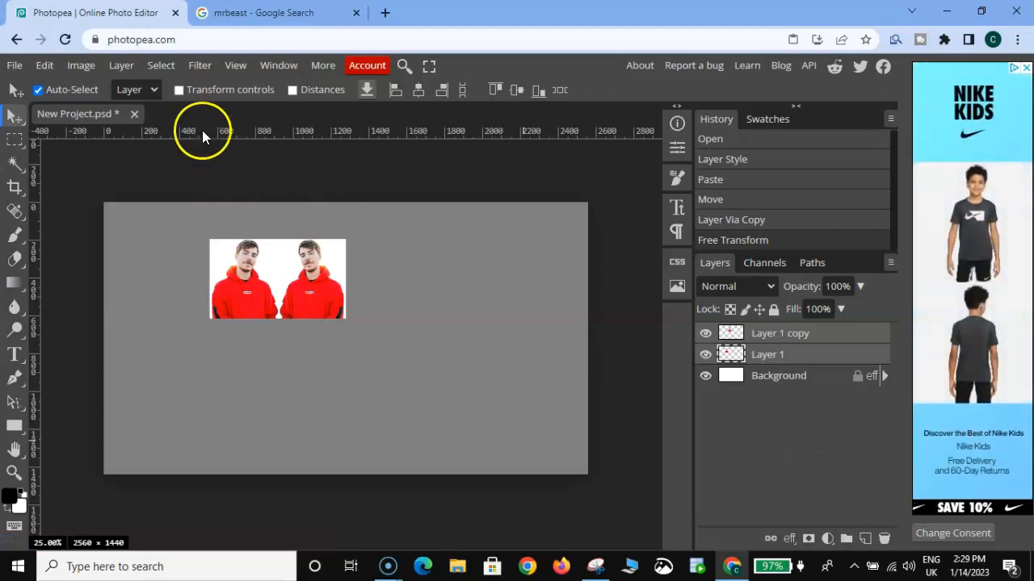
pyautogui.click(120, 67)
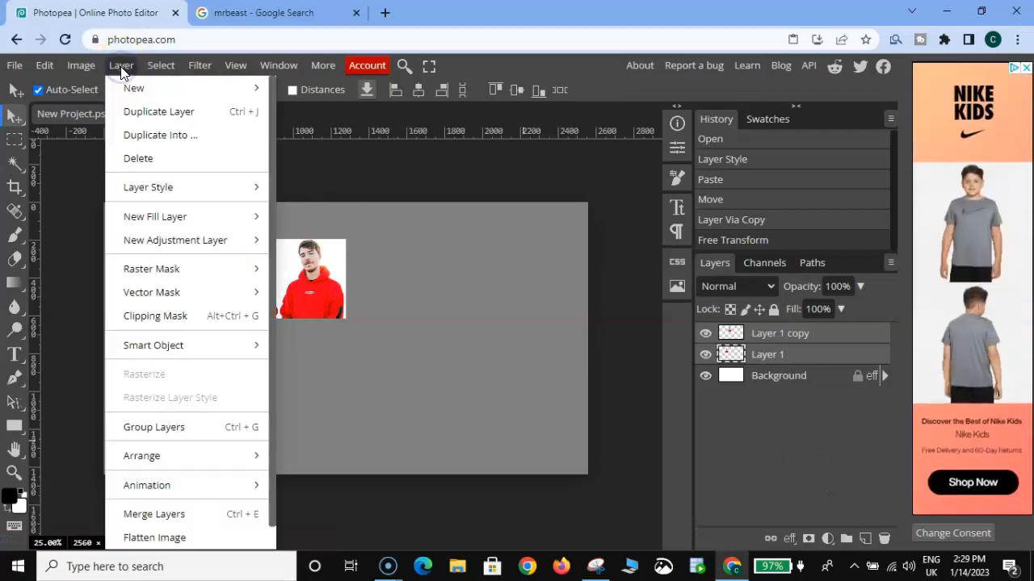
pyautogui.click(162, 521)
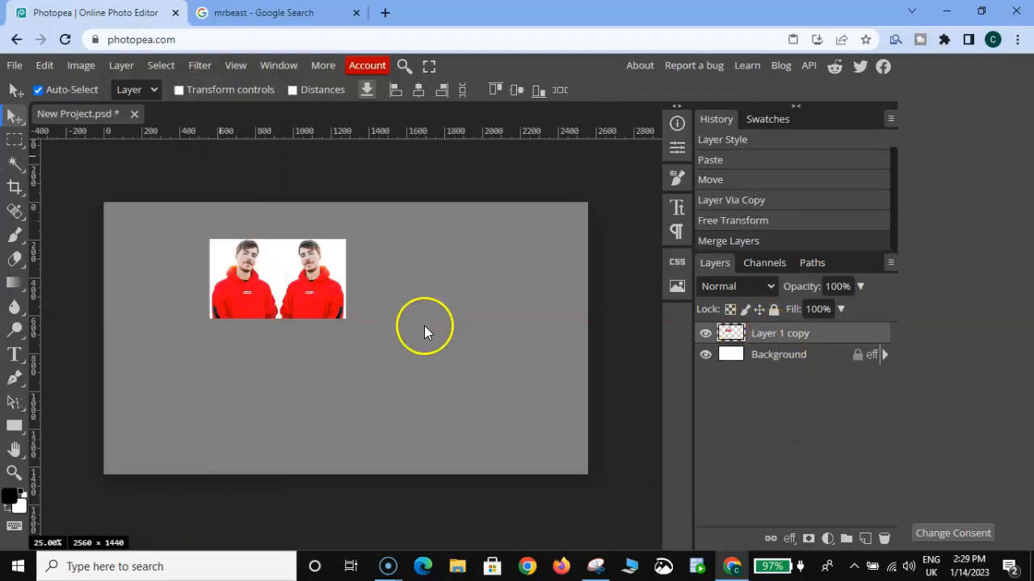
pyautogui.click(776, 342)
pyautogui.doubleClick(777, 342)
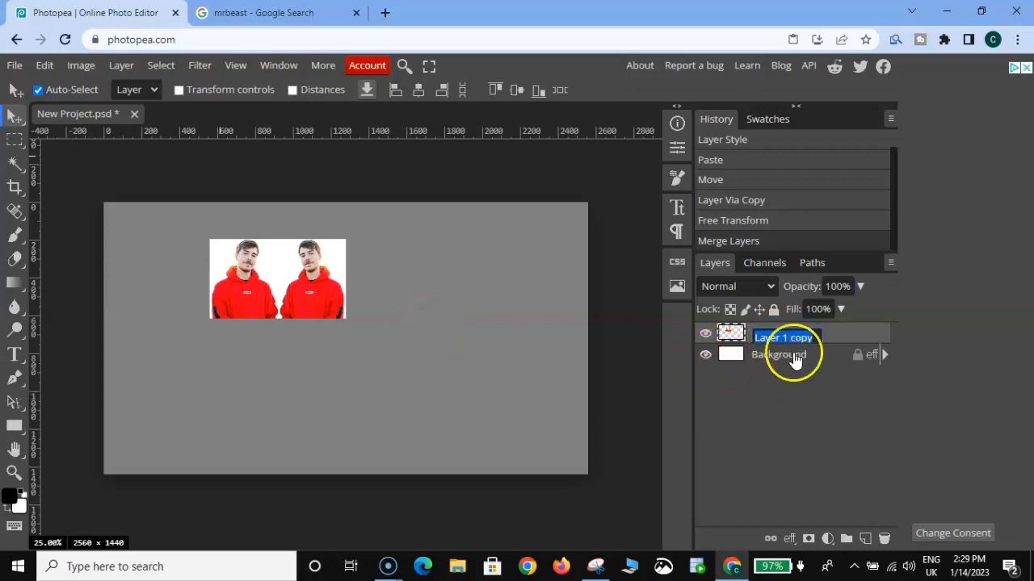
pyautogui.click(773, 432)
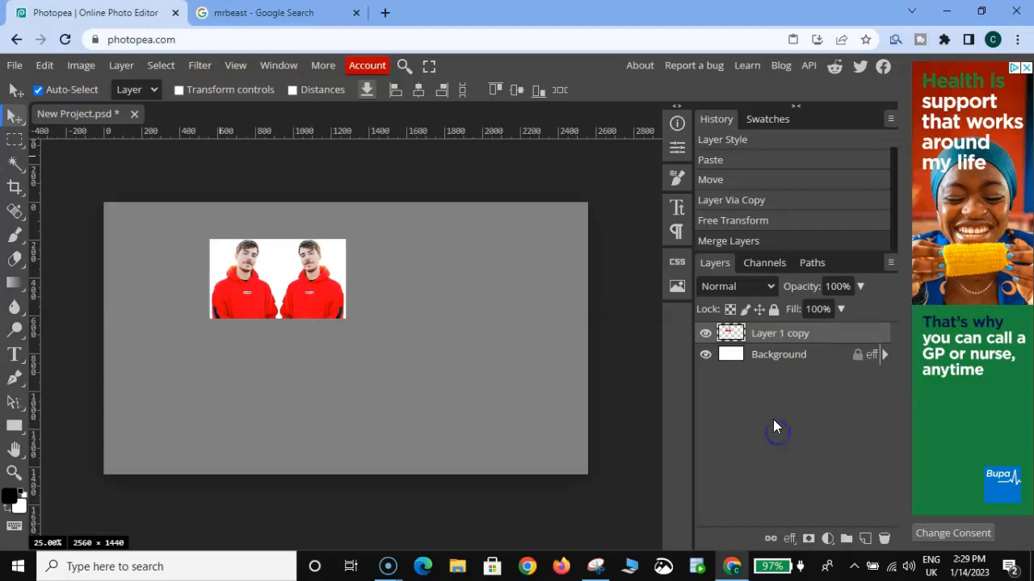
# - Enlarge the merged photo proportionally to about 293% (about 2108 x 1233 px), position it near the middle of the grey canvas, and deselect it
pyautogui.click(179, 90)
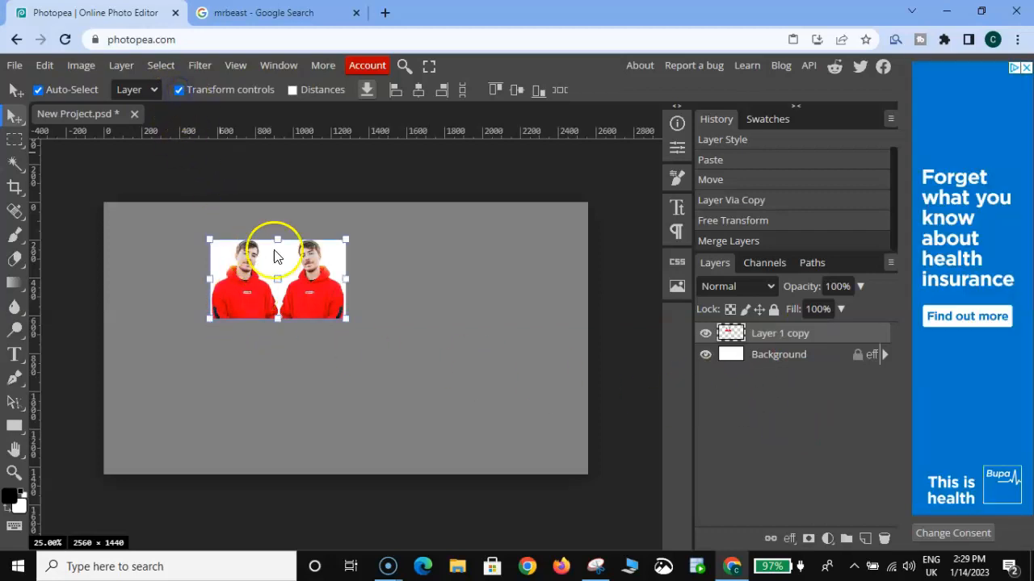
pyautogui.click(345, 319)
pyautogui.moveTo(344, 319); pyautogui.dragTo(537, 541)
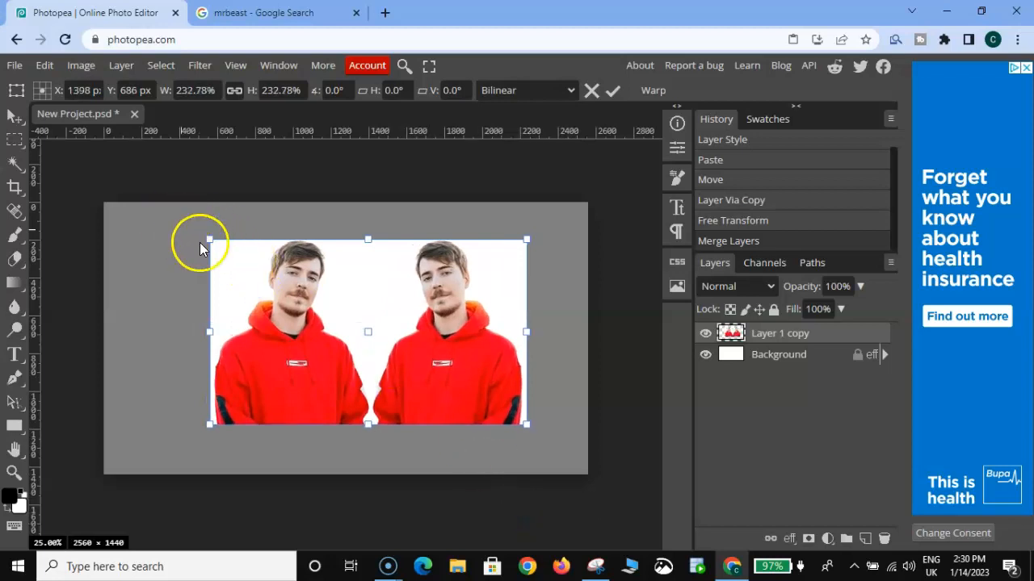
pyautogui.moveTo(208, 238); pyautogui.dragTo(128, 208)
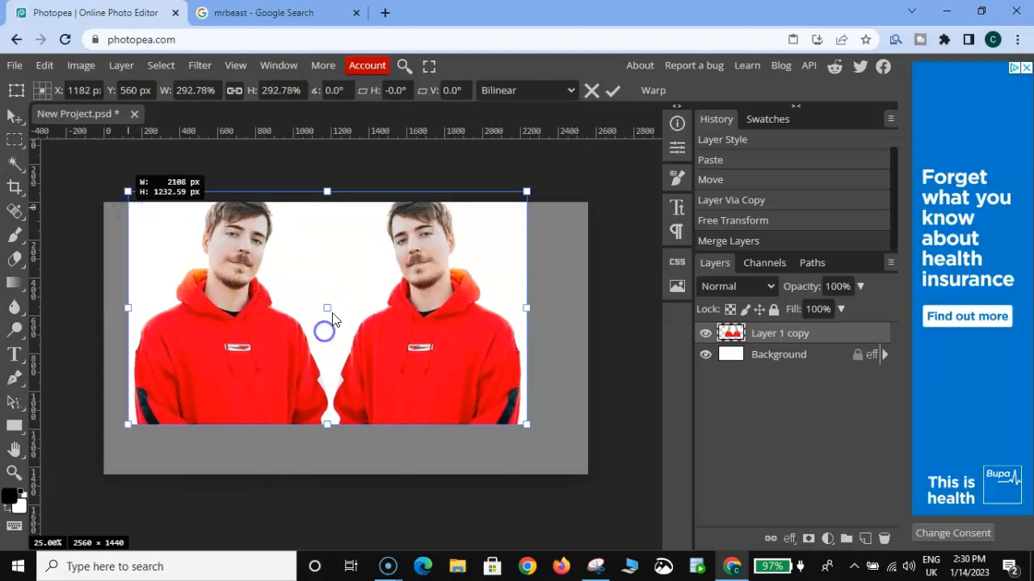
pyautogui.moveTo(334, 318); pyautogui.dragTo(336, 329)
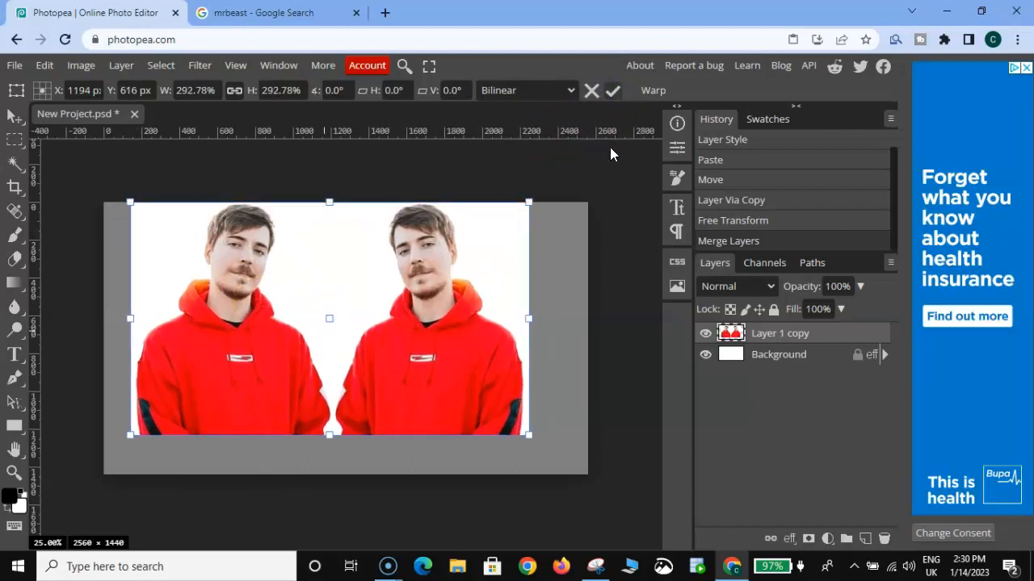
pyautogui.doubleClick(389, 319)
pyautogui.moveTo(364, 378)
pyautogui.mouseDown()
pyautogui.moveTo(362, 397)
pyautogui.moveTo(368, 363)
pyautogui.mouseUp()
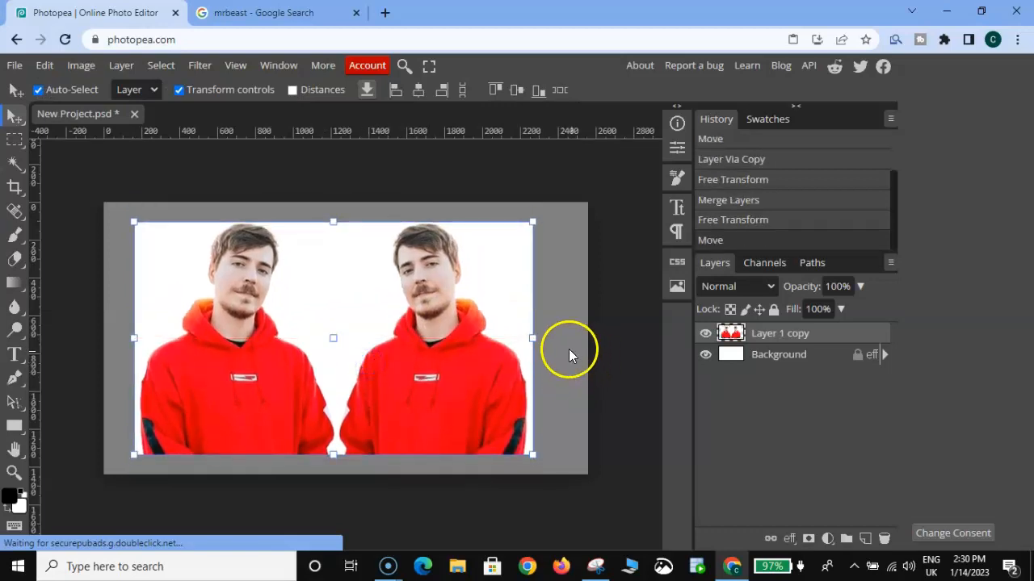
pyautogui.click(569, 352)
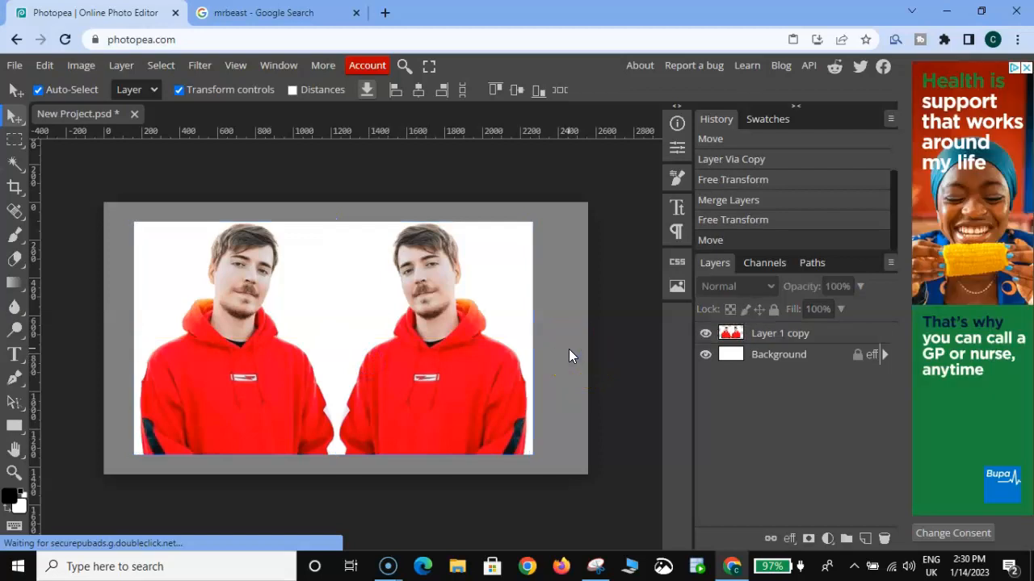